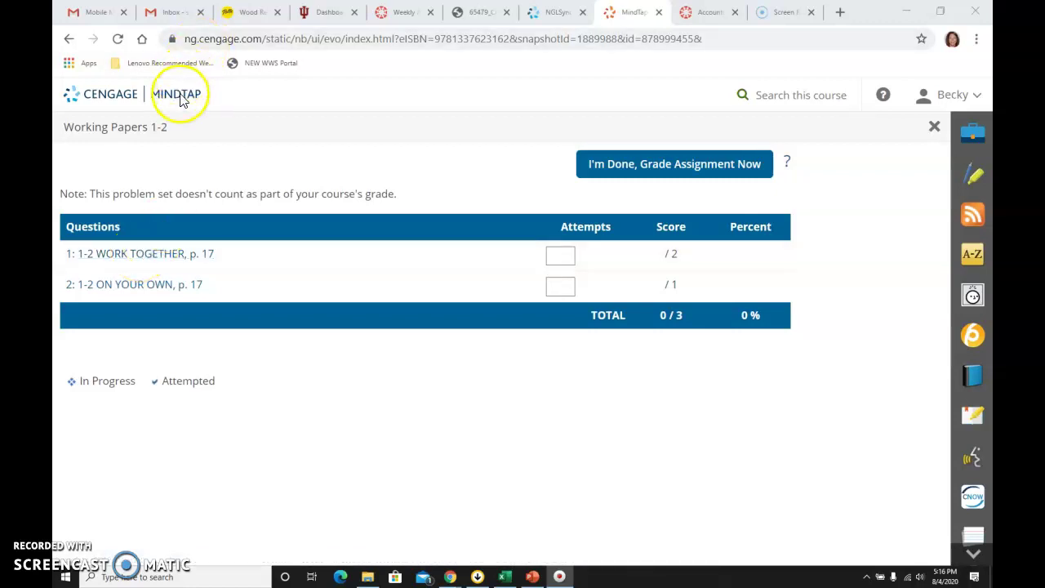
Open question 1, '1-2 WORK TOGETHER, p. 17', from the Working Papers 1-2 questions list.
click(147, 256)
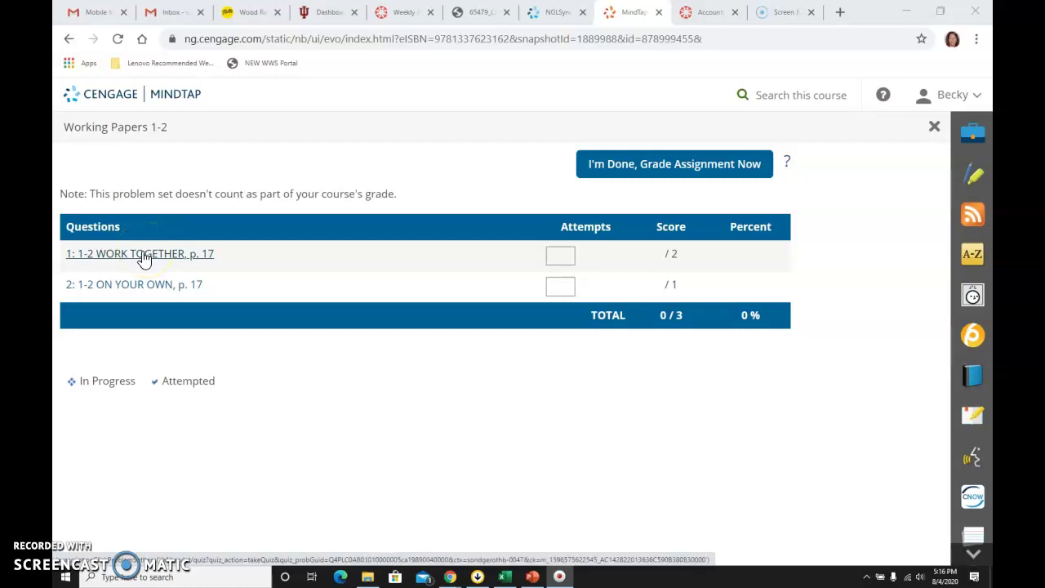
click(144, 256)
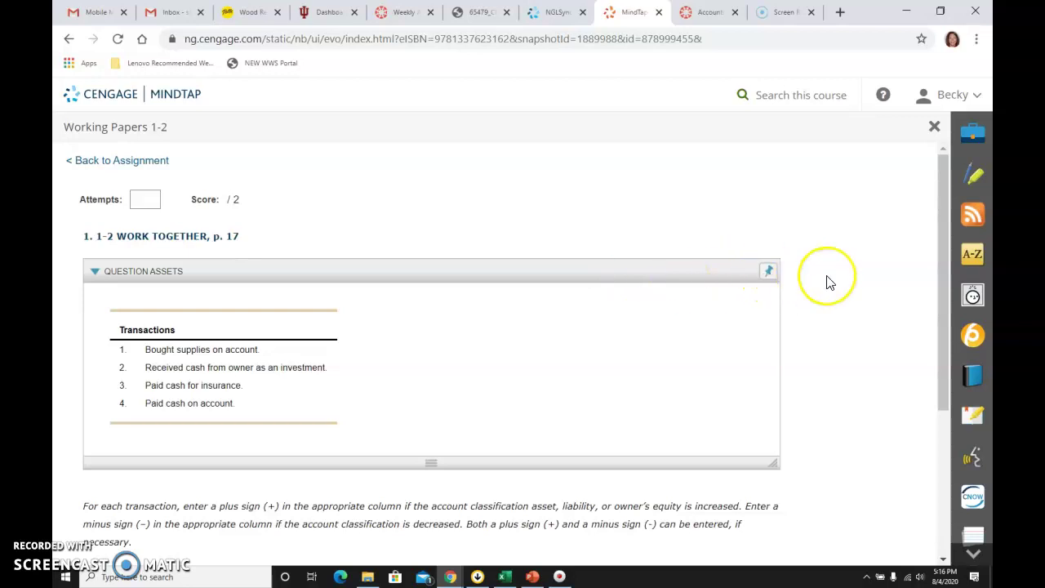
scroll(826, 281, down, 1)
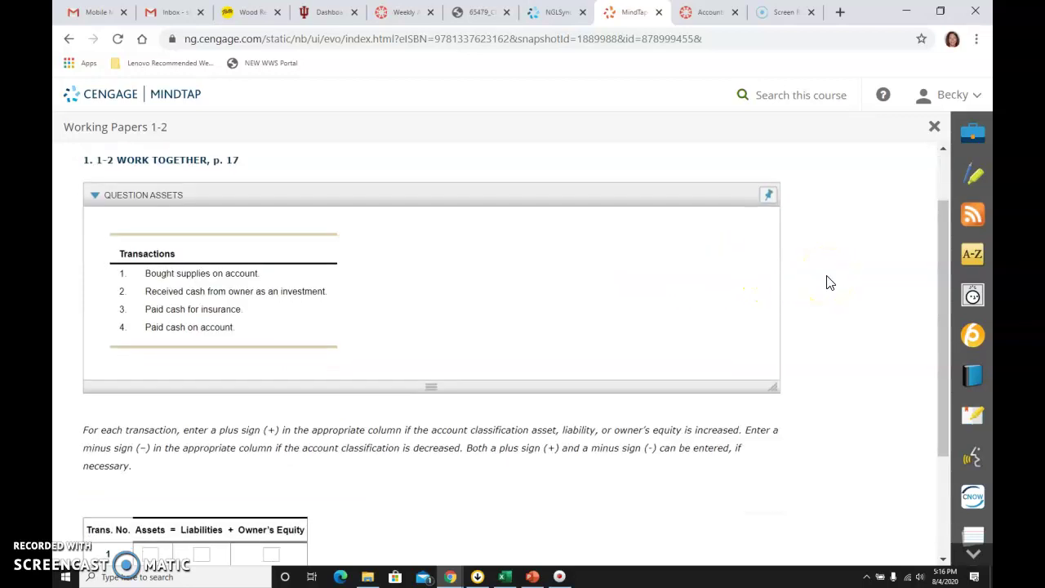
click(571, 236)
click(364, 385)
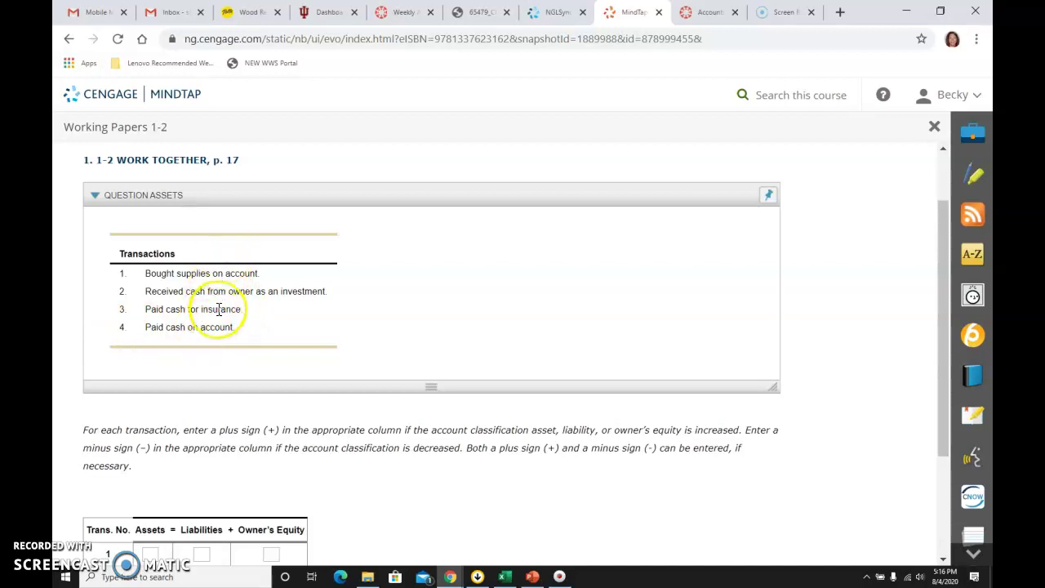
scroll(238, 365, down, 2)
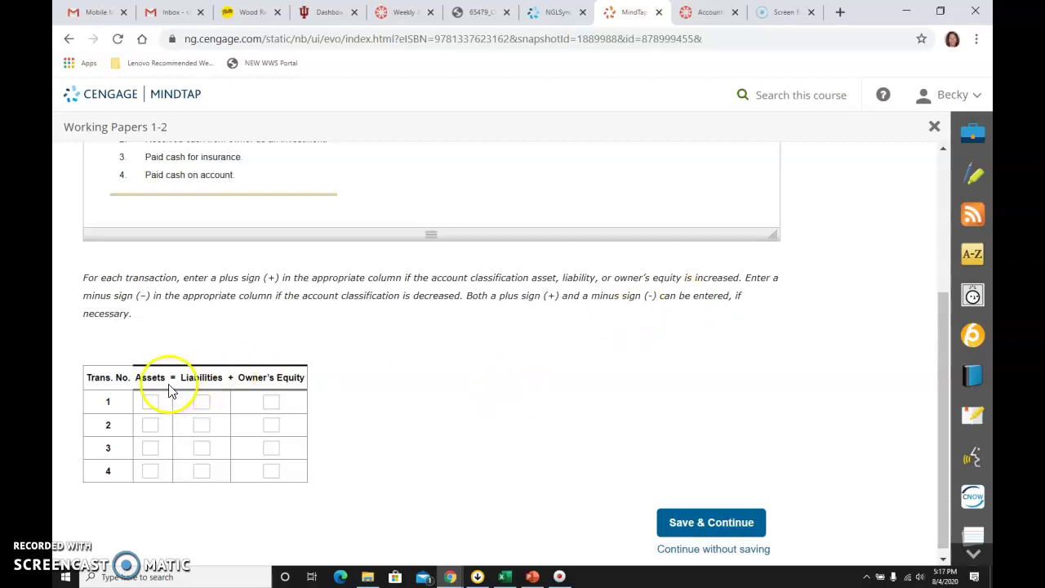
scroll(169, 235, up, 1)
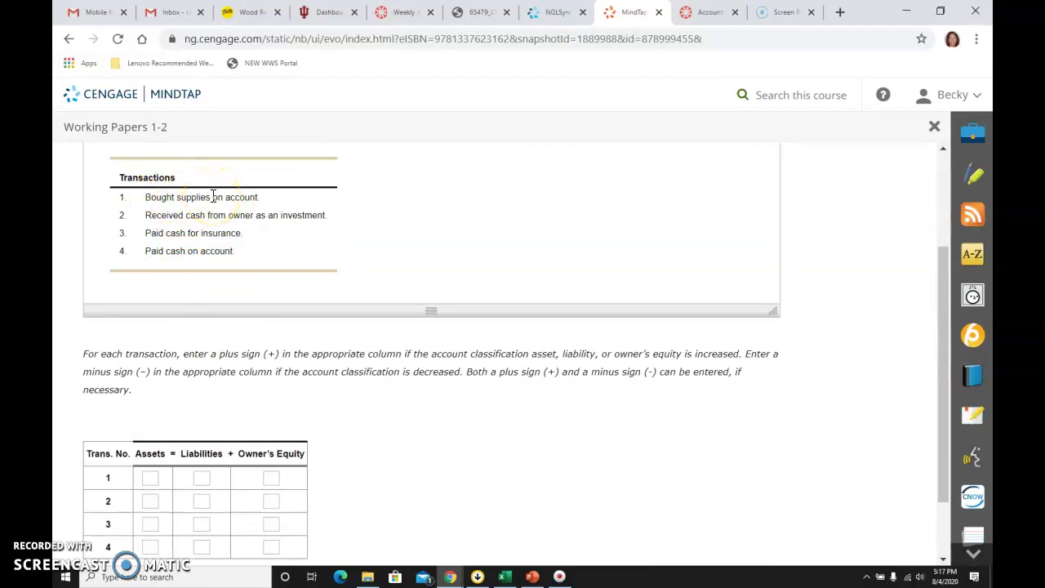
drag(212, 197, 157, 197)
Enter a + sign in both the Assets and Liabilities boxes of transaction 1.
click(150, 478)
text(+)
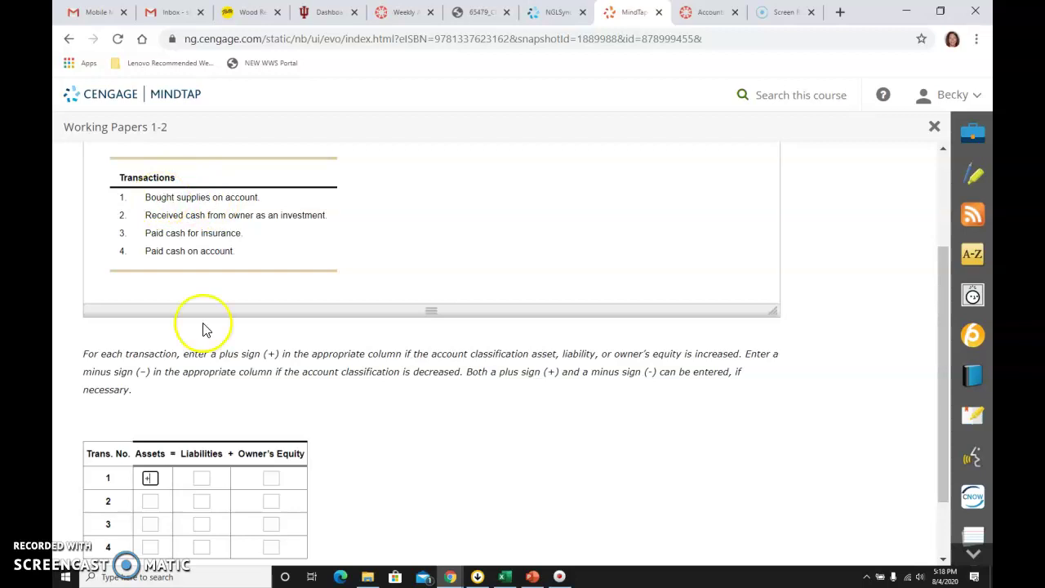
click(203, 478)
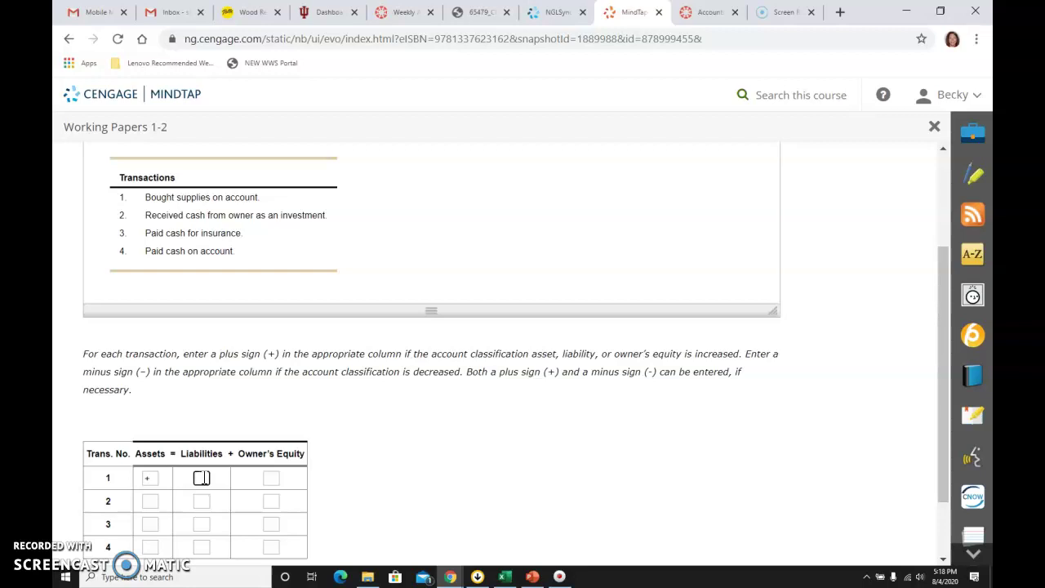
text(+)
click(201, 500)
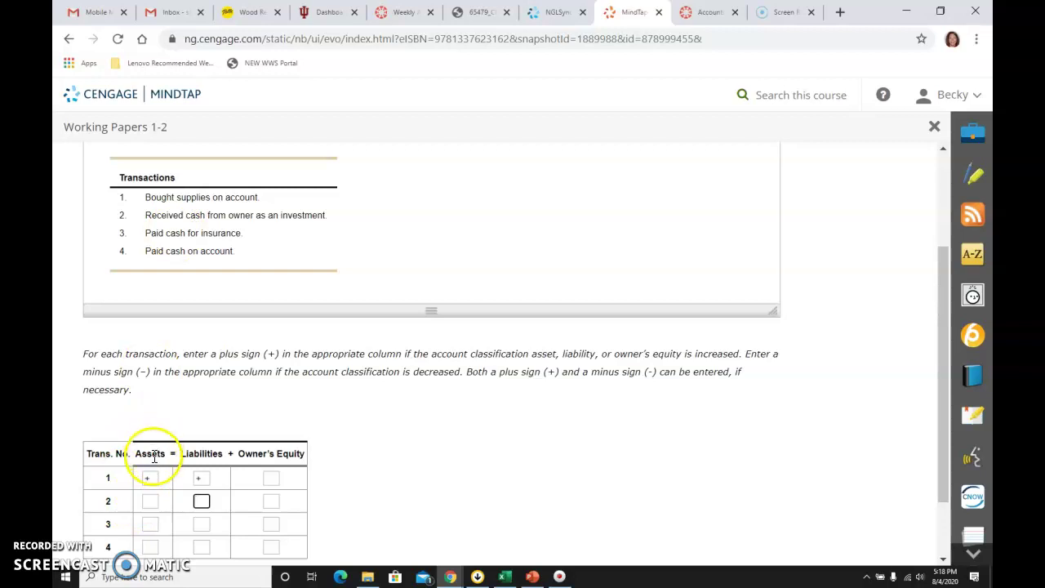
Enter + under transaction 2's Assets and start its Owner's Equity entry.
click(150, 500)
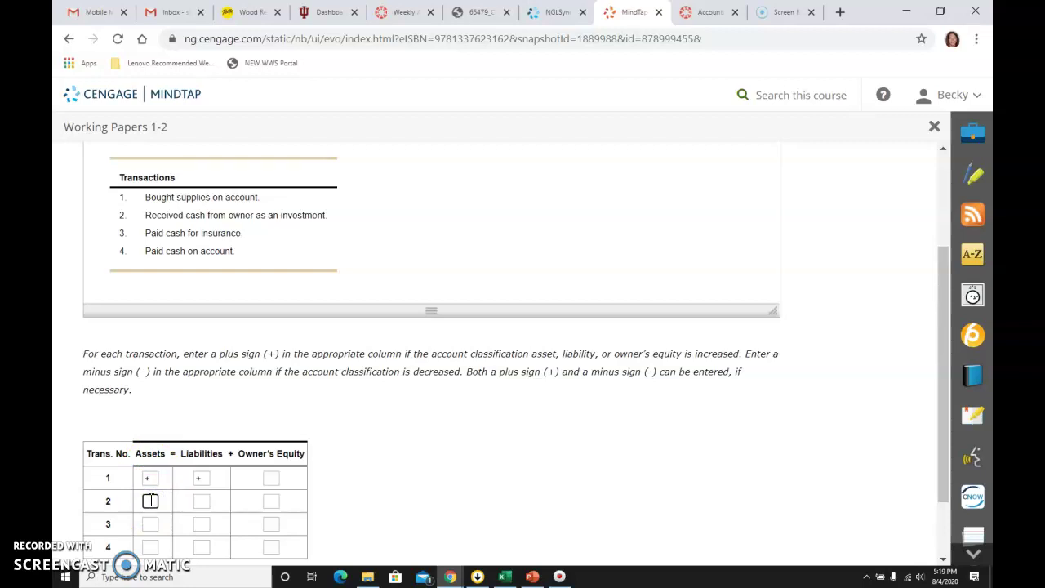
text(+)
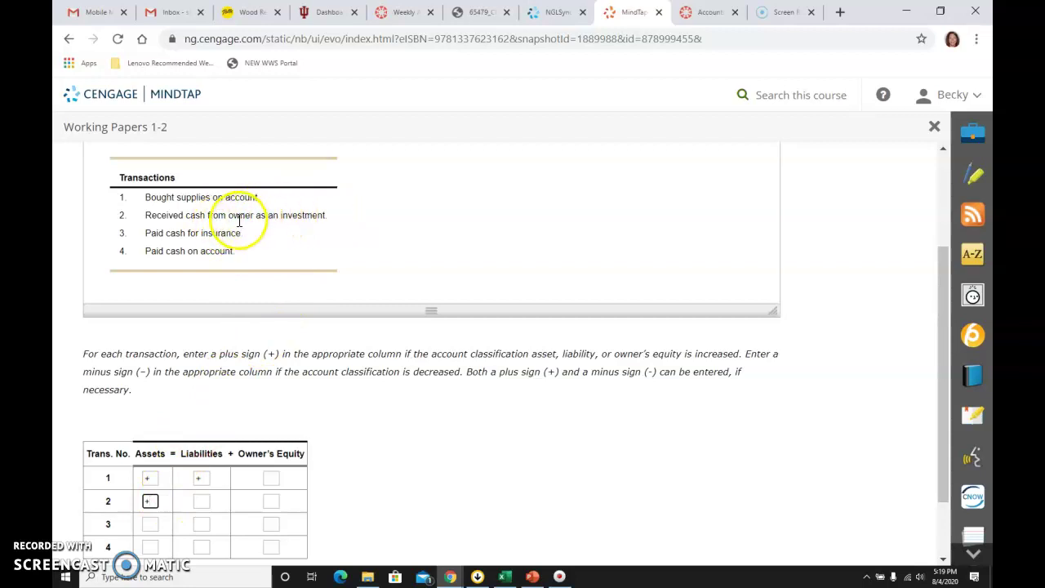
click(271, 501)
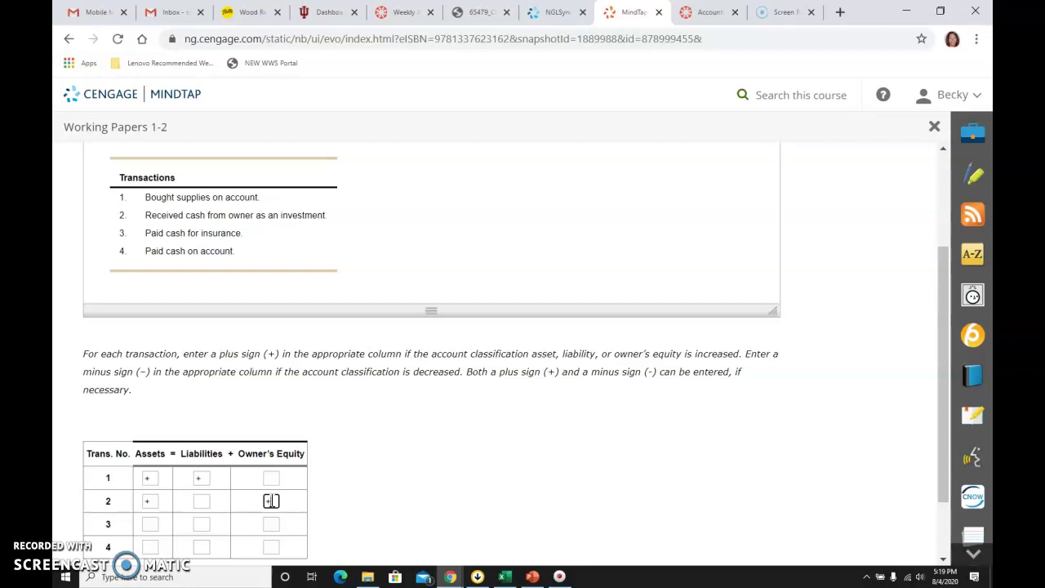
click(271, 500)
Type - in transaction 3's Assets box, then return to the box to add +.
click(149, 523)
text(-+)
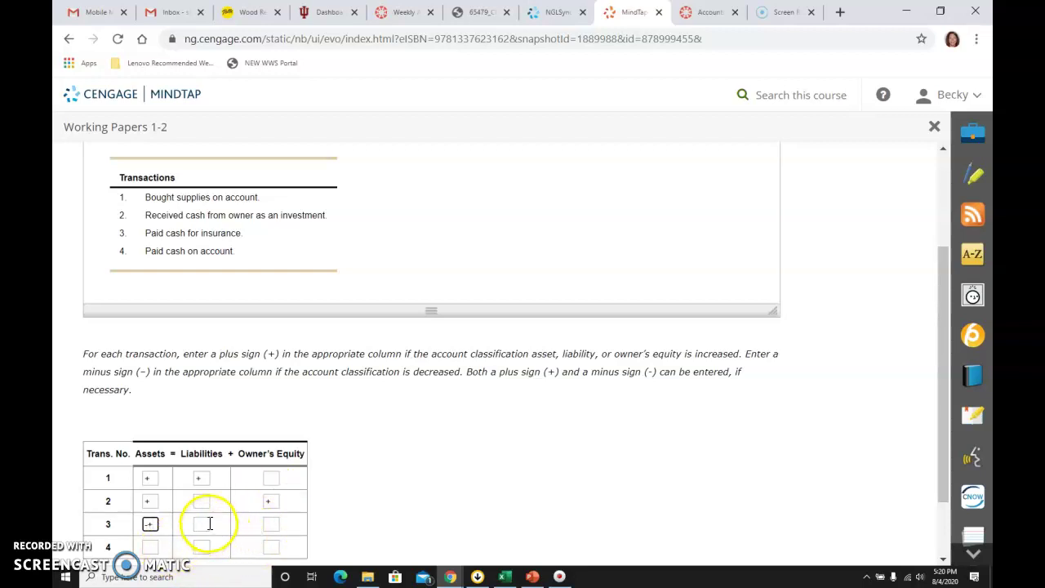
click(171, 536)
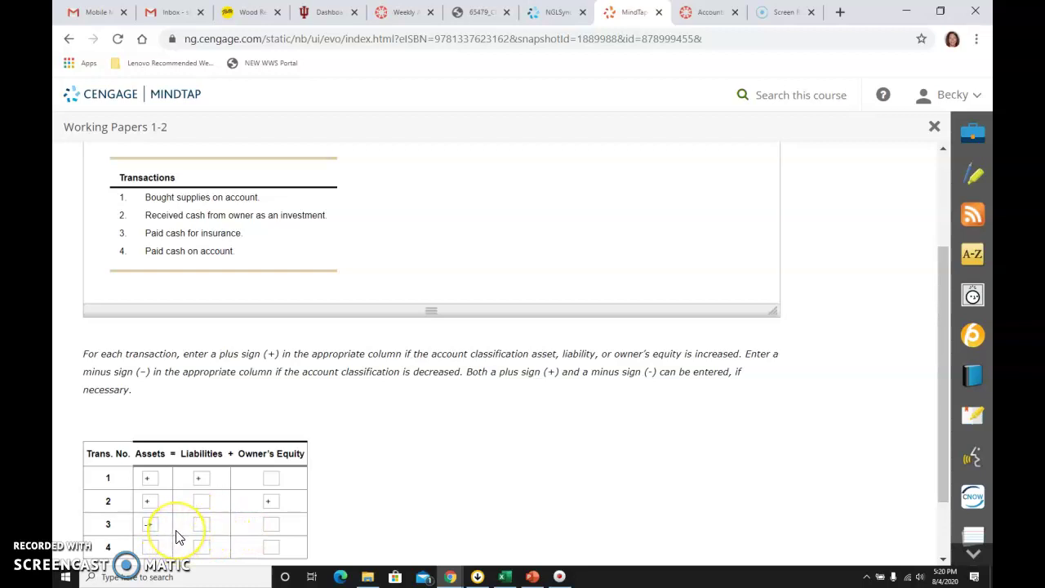
click(148, 525)
Enter - signs under both Assets and Liabilities for transaction 4, paying cash on account.
click(152, 549)
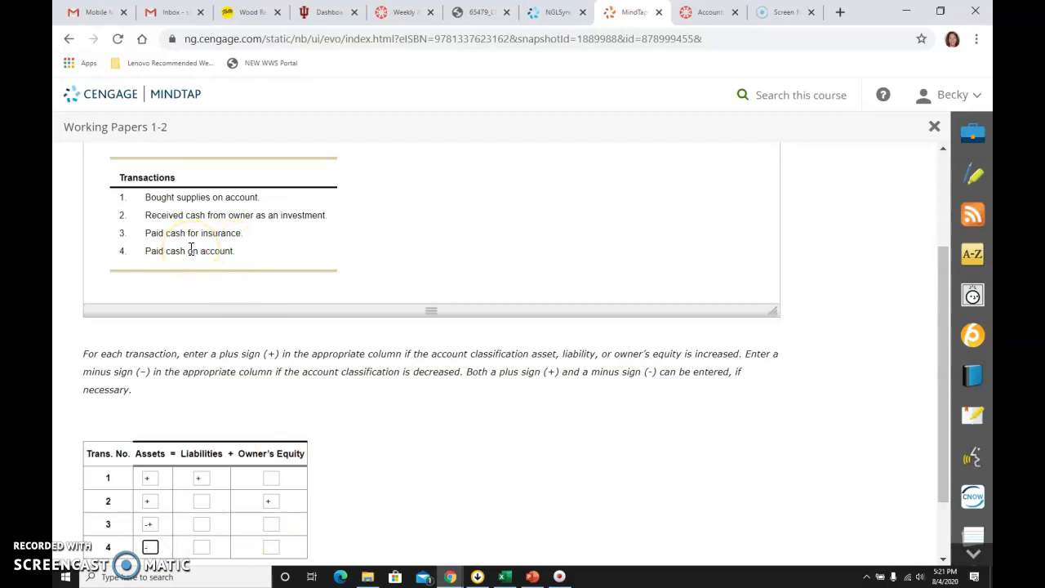
click(209, 576)
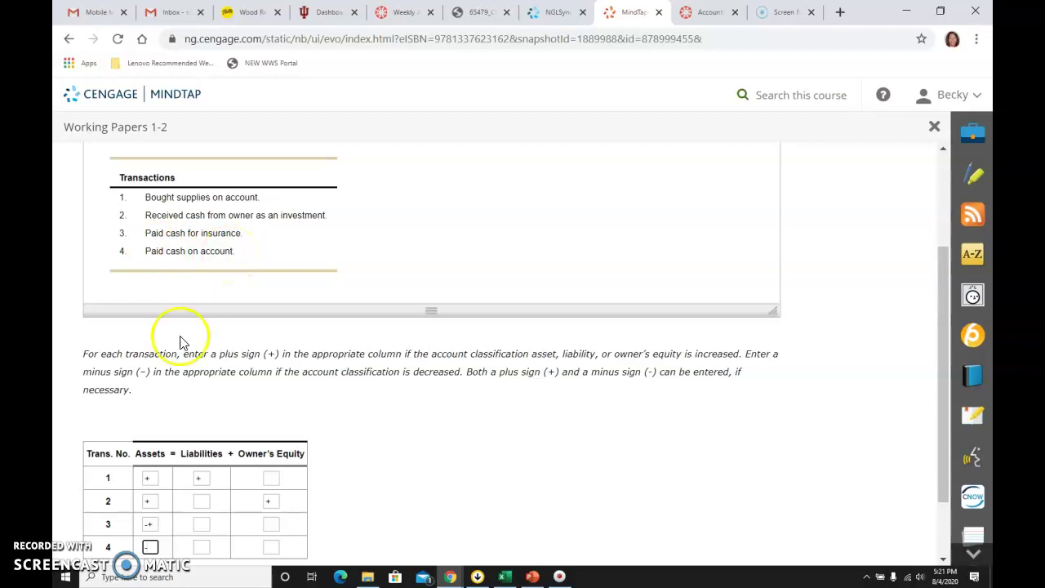
click(202, 548)
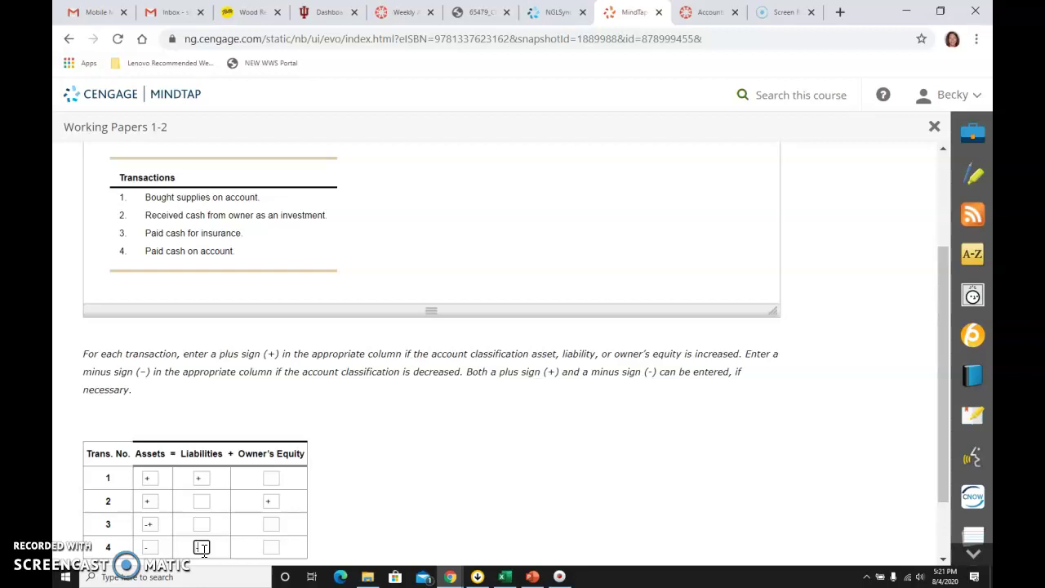
text(-)
click(149, 546)
click(184, 508)
click(213, 508)
click(147, 546)
click(196, 549)
text(-)
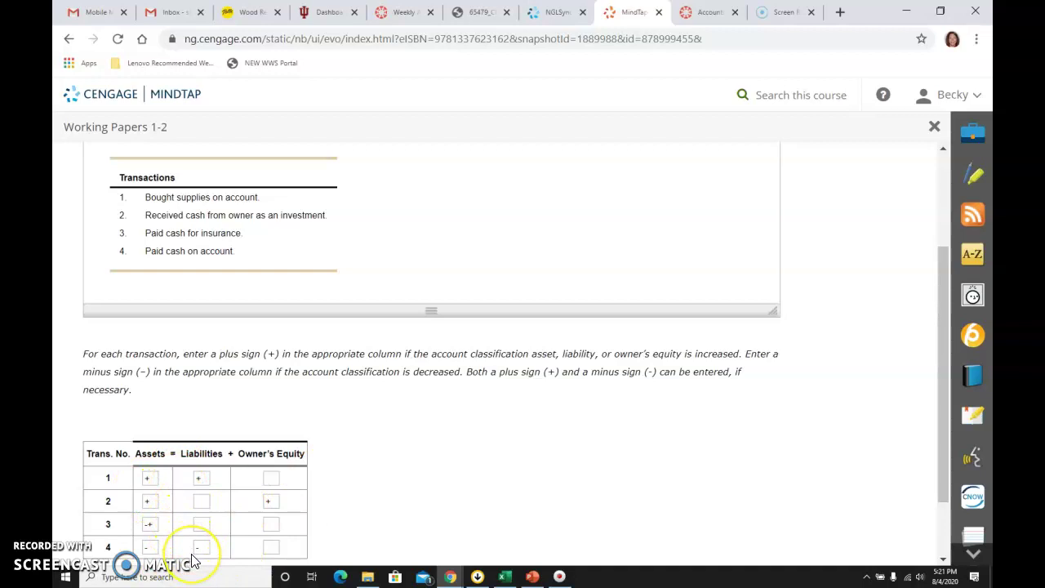
double_click(193, 196)
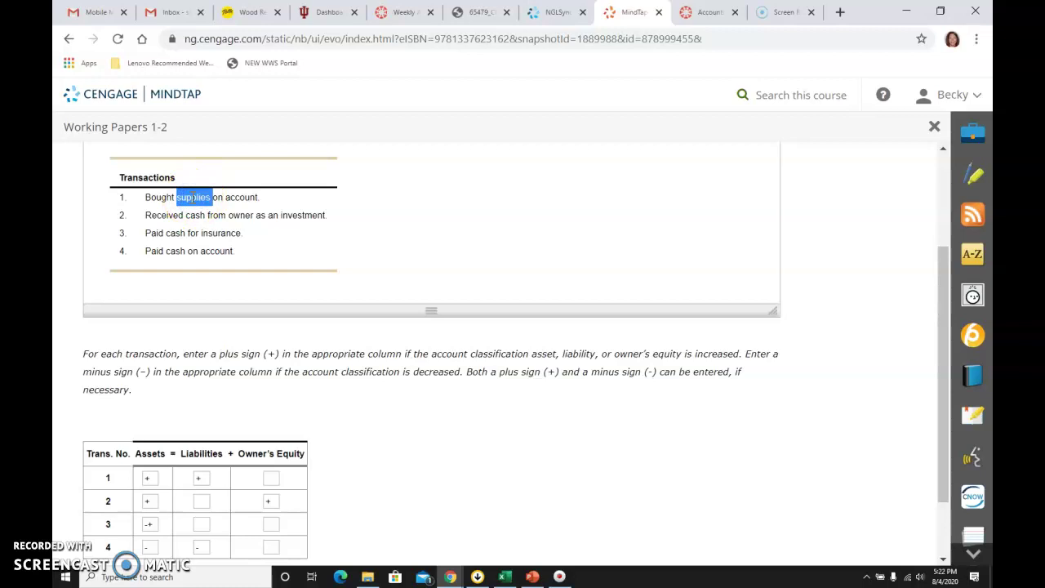
double_click(218, 233)
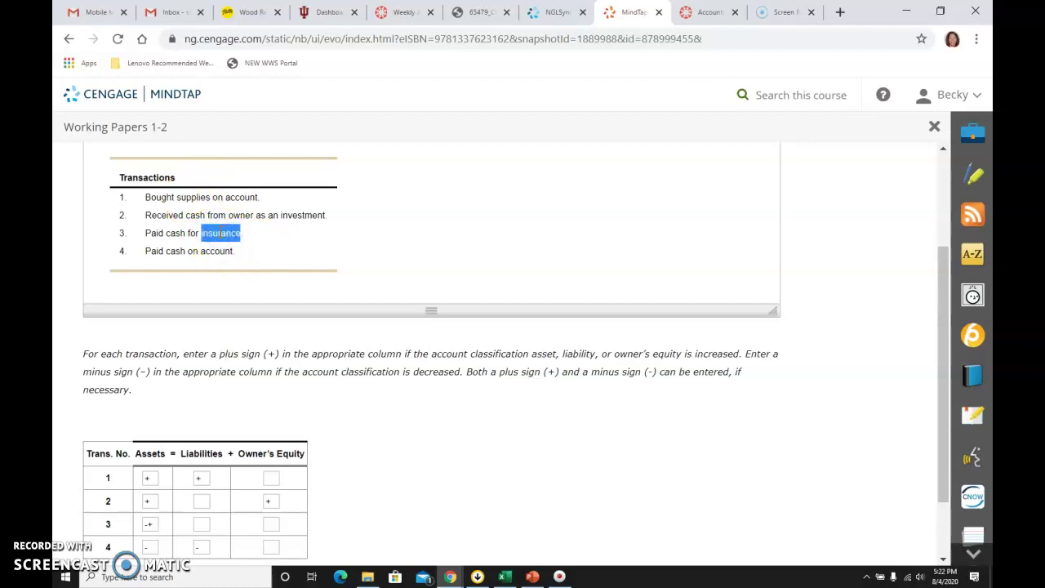
double_click(176, 233)
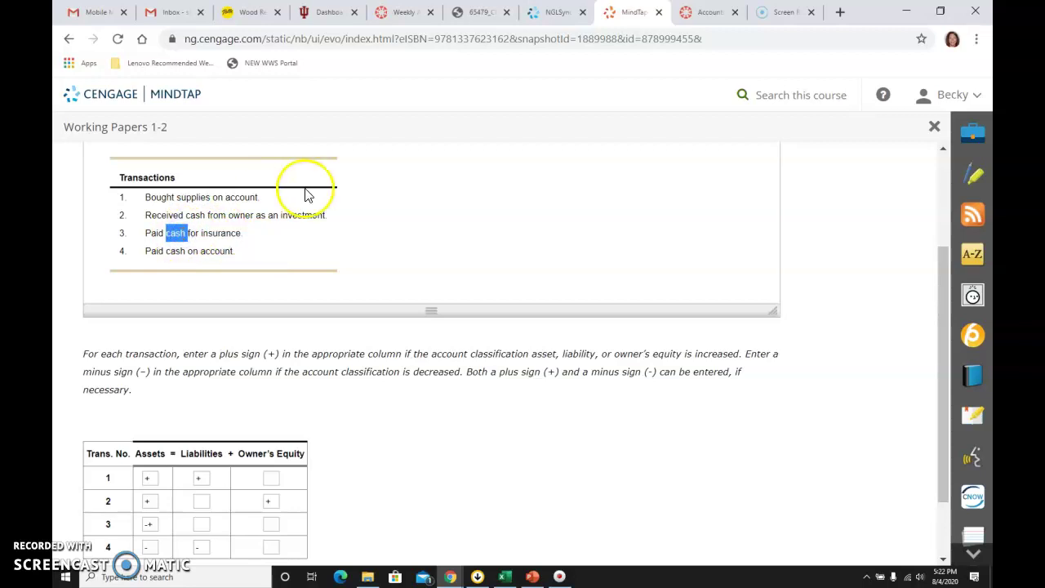
click(243, 219)
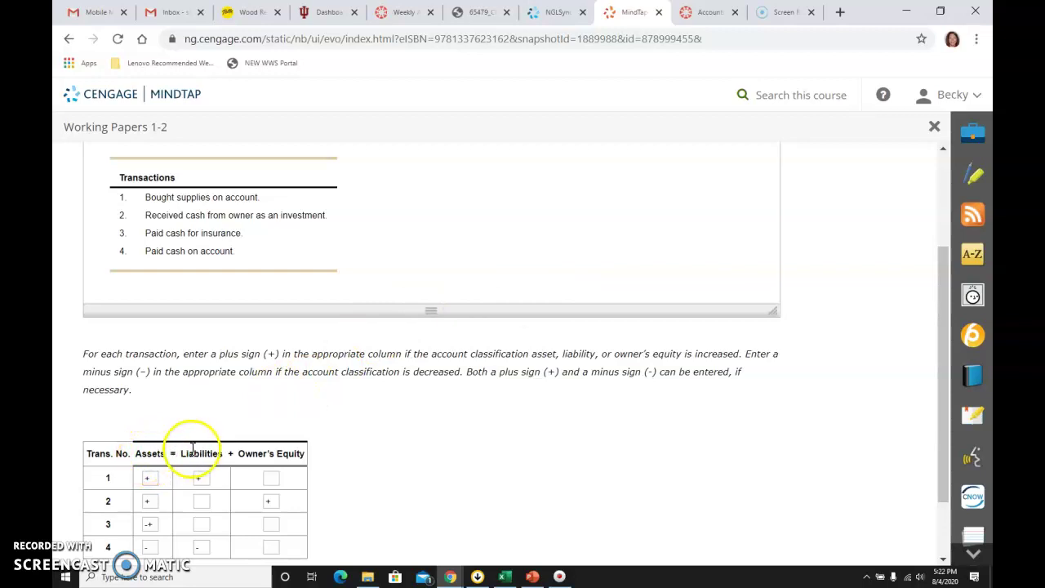
text(+)
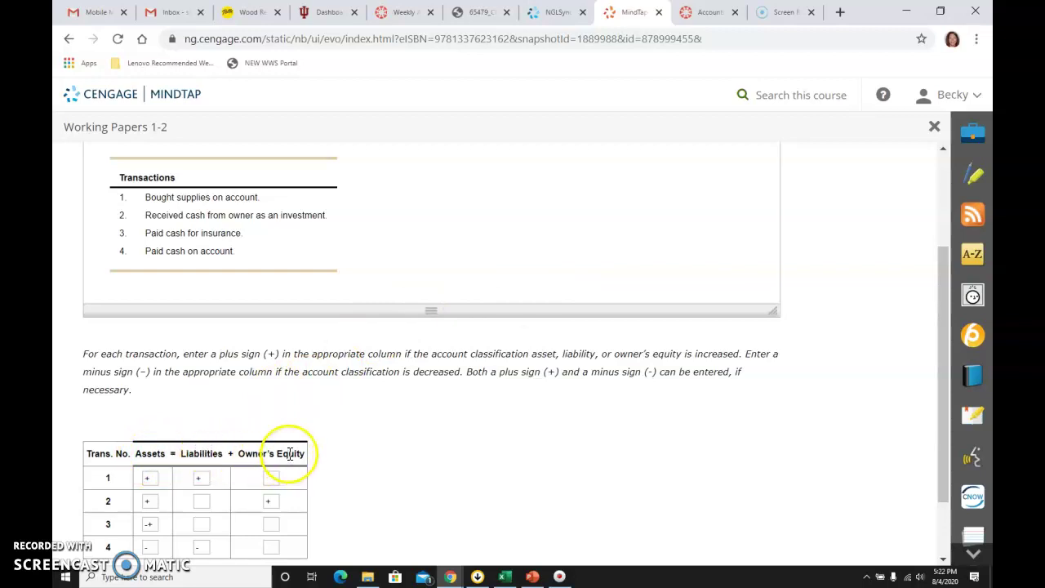